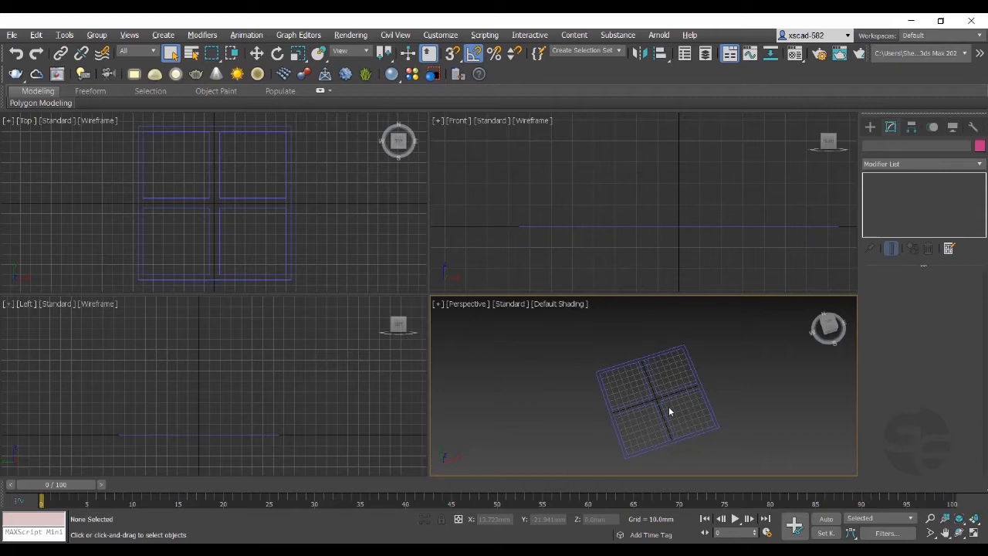
- Add a Spline Chamfer modifier to the four-pane frame shape
key("alt+w")
middle_click_drag(501, 380, 520, 344, "alt")
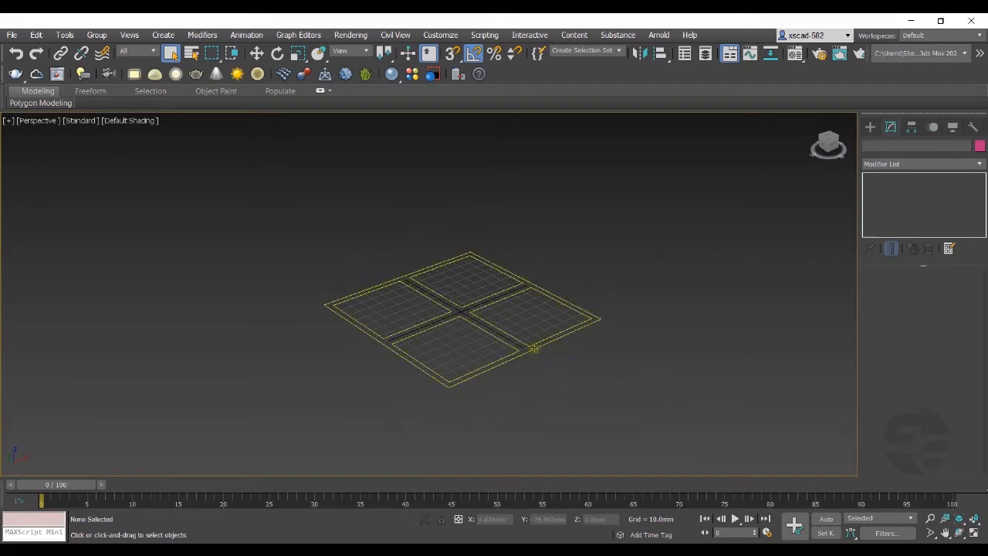
left_click(533, 356)
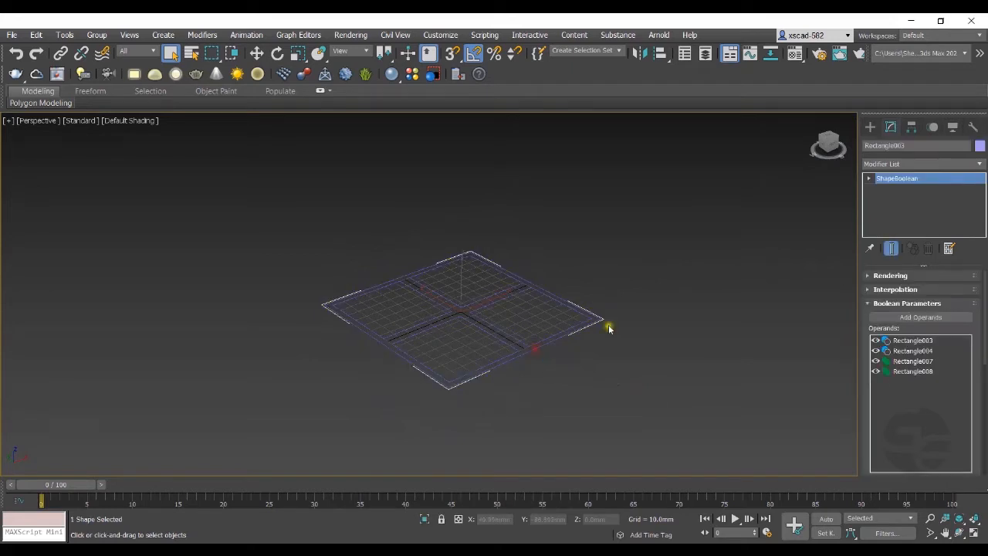
left_click(901, 163)
scroll(901, 164, "down", 17)
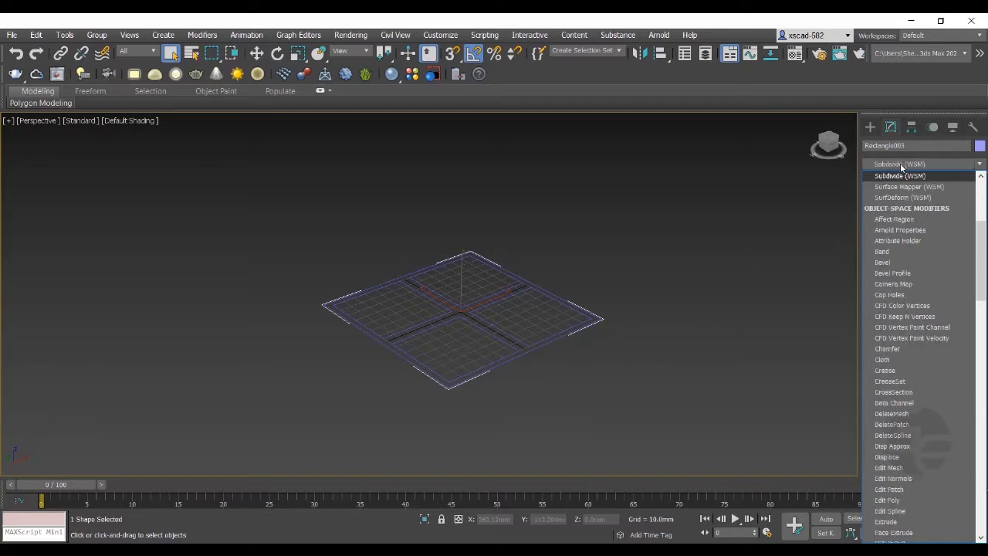
scroll(901, 166, "down", 15)
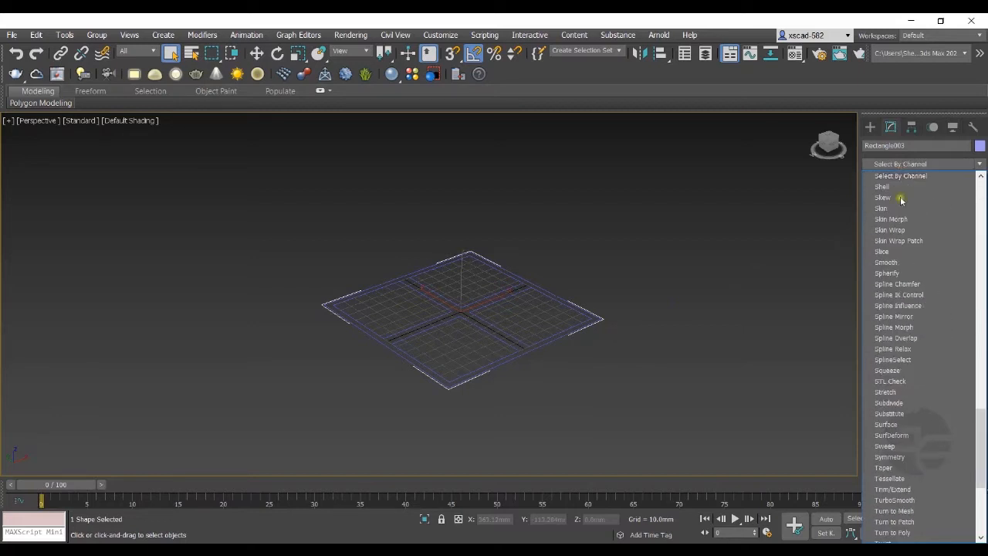
left_click(921, 284)
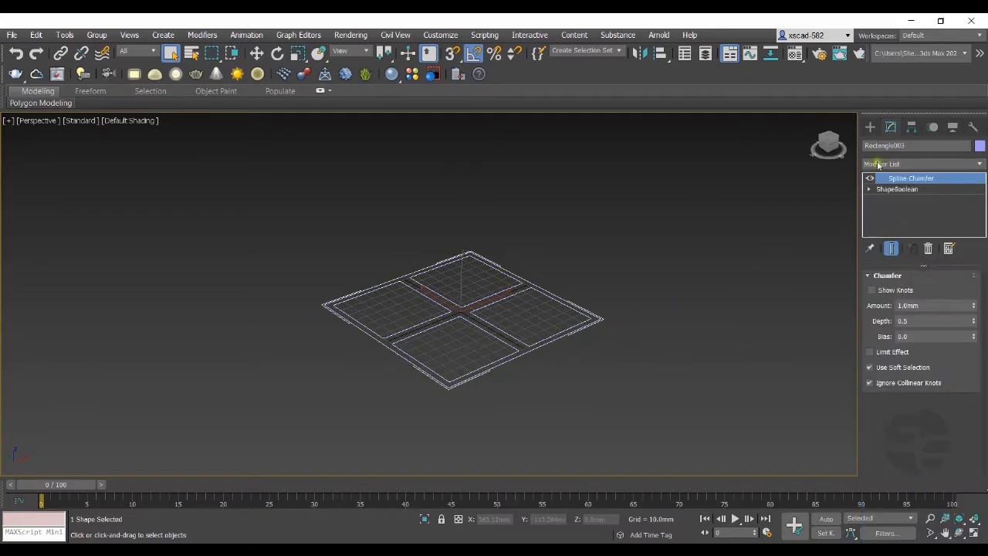
- Temporarily display the frame spline's knots to inspect the chamfered corners, and hide them again
left_click(887, 290)
scroll(571, 304, "up", 4)
scroll(512, 353, "down", 4)
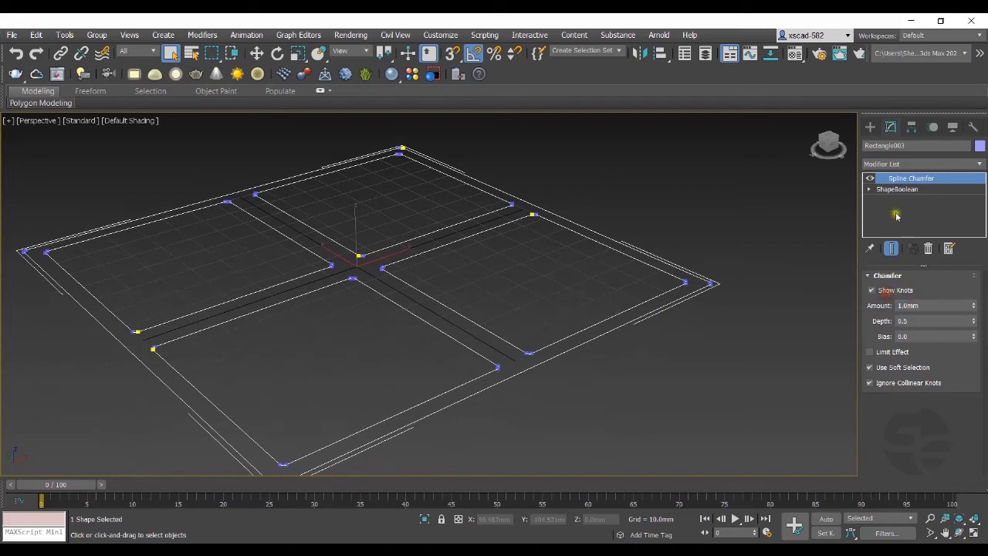
left_click(871, 290)
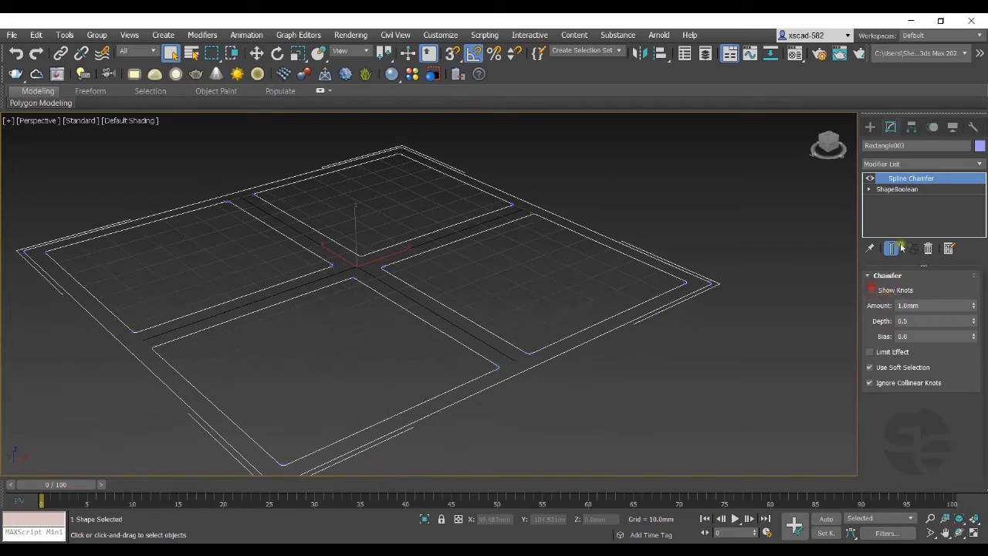
- Add an Extrude modifier with a 4.5 mm amount above Spline Chamfer to turn the frame shape into a solid
left_click(902, 162)
scroll(900, 185, "down", 10)
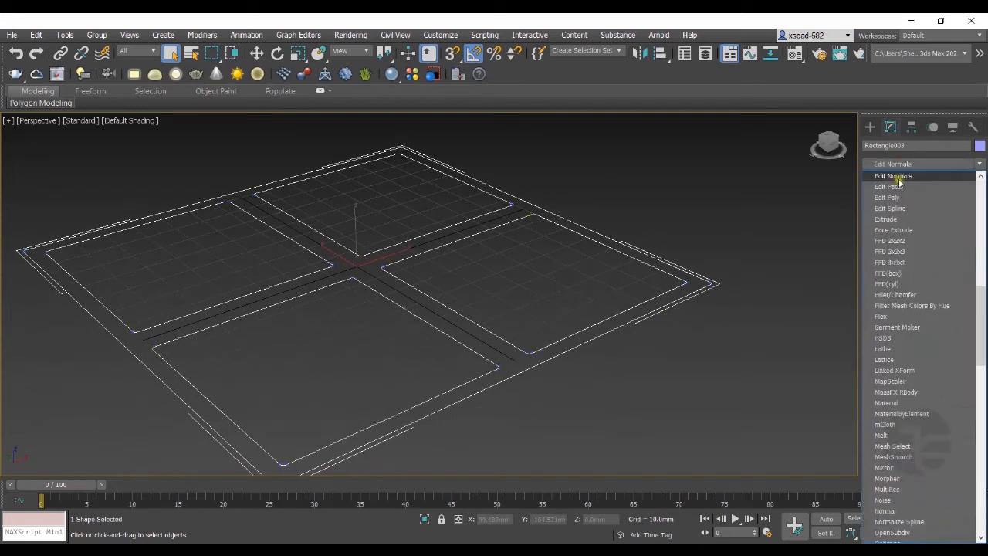
left_click(894, 220)
scroll(628, 357, "down", 3)
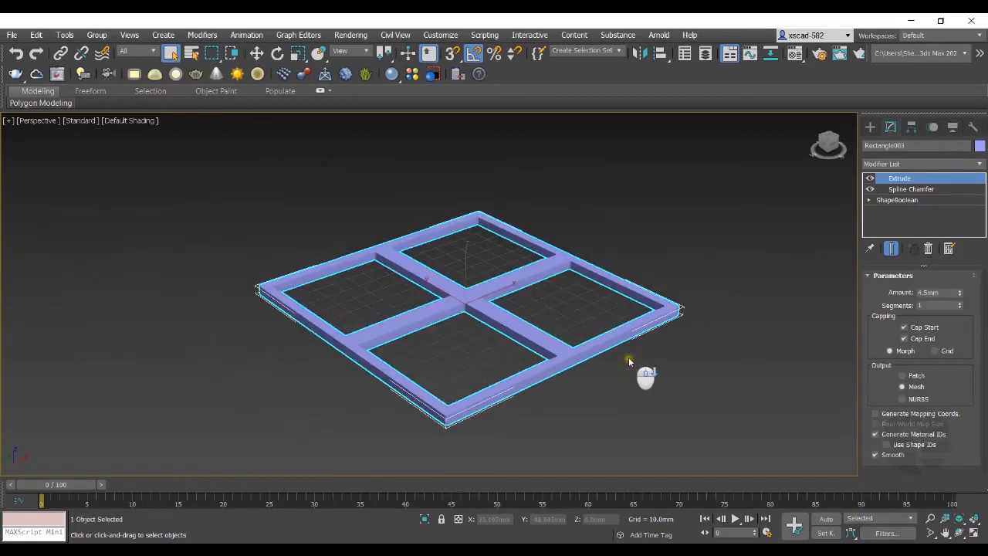
- Set the Spline Chamfer amount to about 13.5 mm to round the frame's corners
left_click(921, 190)
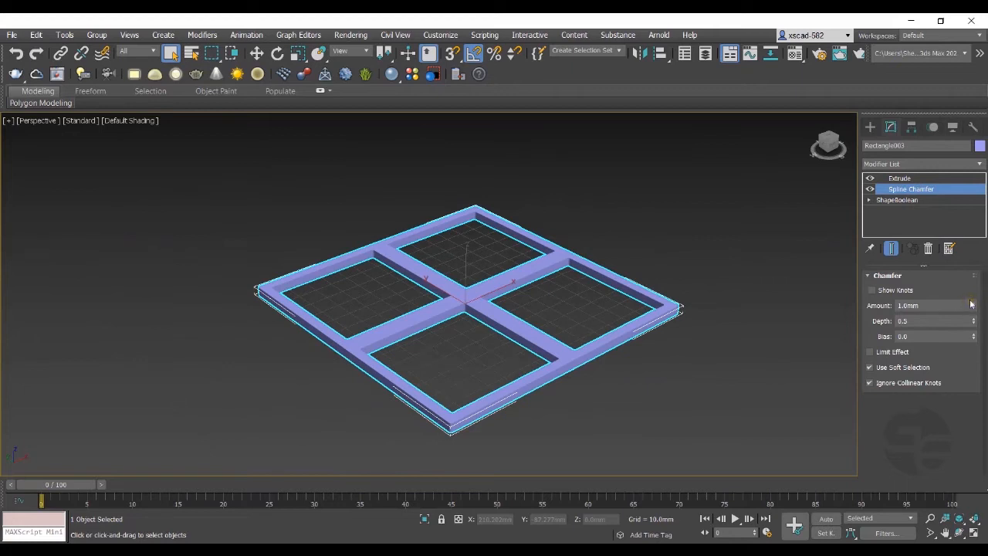
left_click_drag(971, 304, 979, 203)
left_click_drag(973, 303, 962, 444)
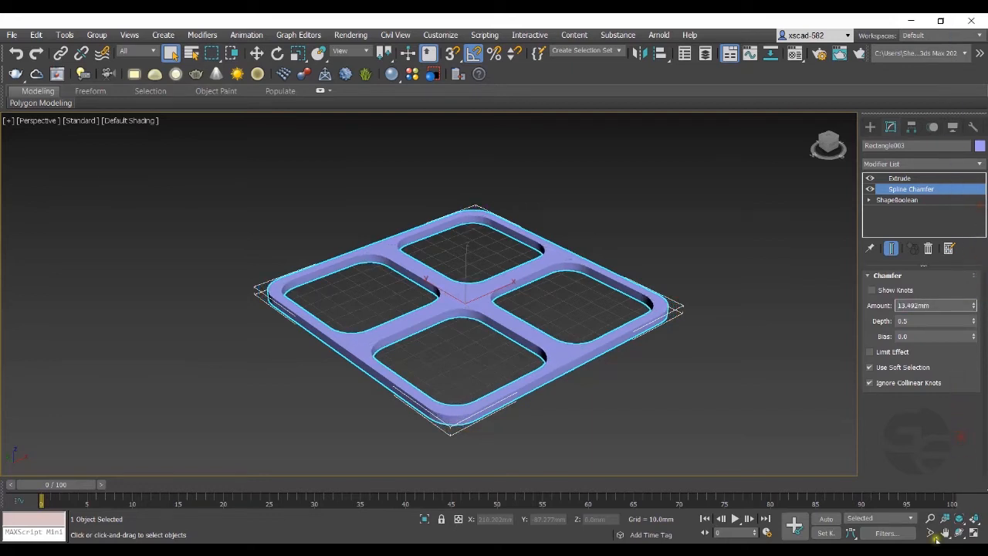
- Set the Spline Chamfer depth to -1.0 for inverted corners and try different bias values
left_click(974, 323)
left_click(976, 324)
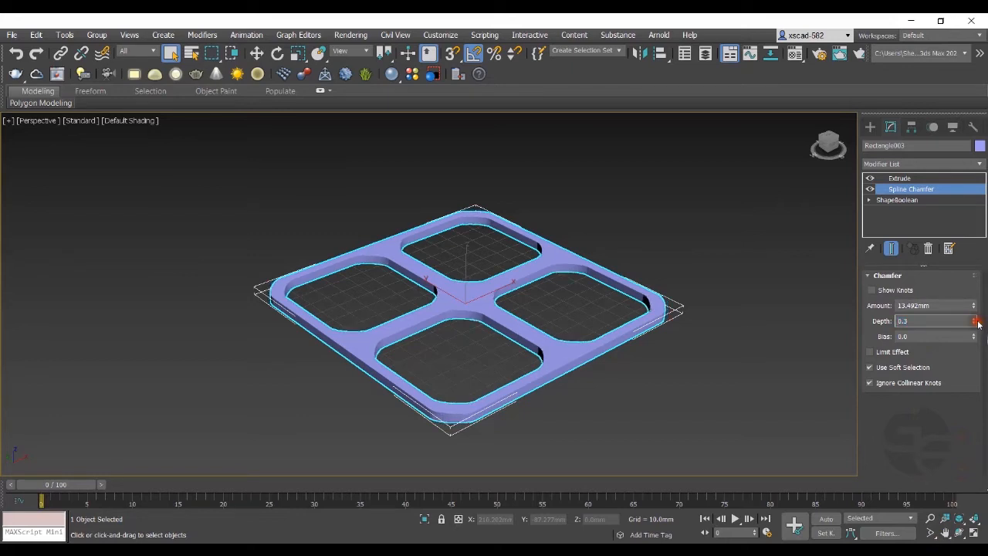
left_click_drag(980, 323, 985, 346)
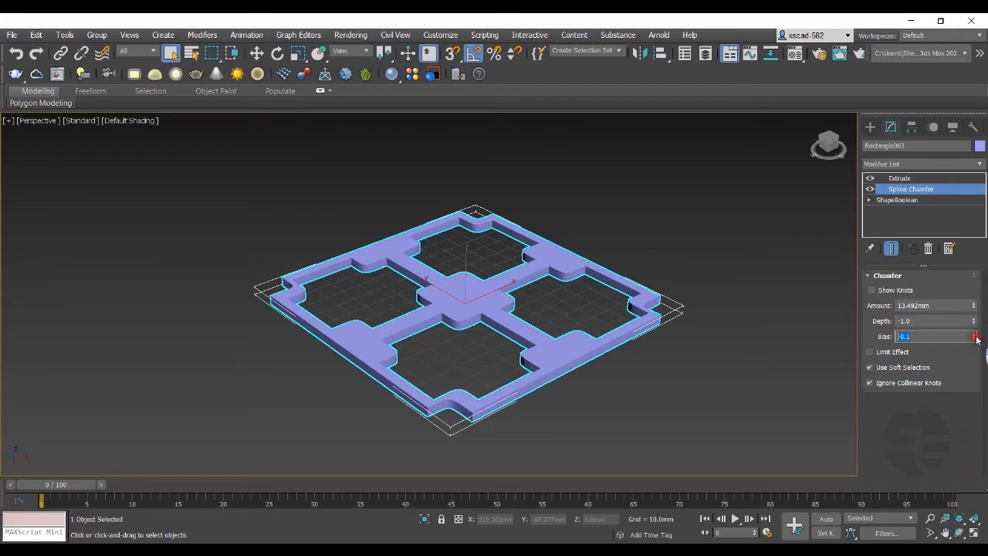
left_click(976, 340)
left_click(976, 340)
left_click_drag(978, 334, 983, 335)
right_click(983, 336)
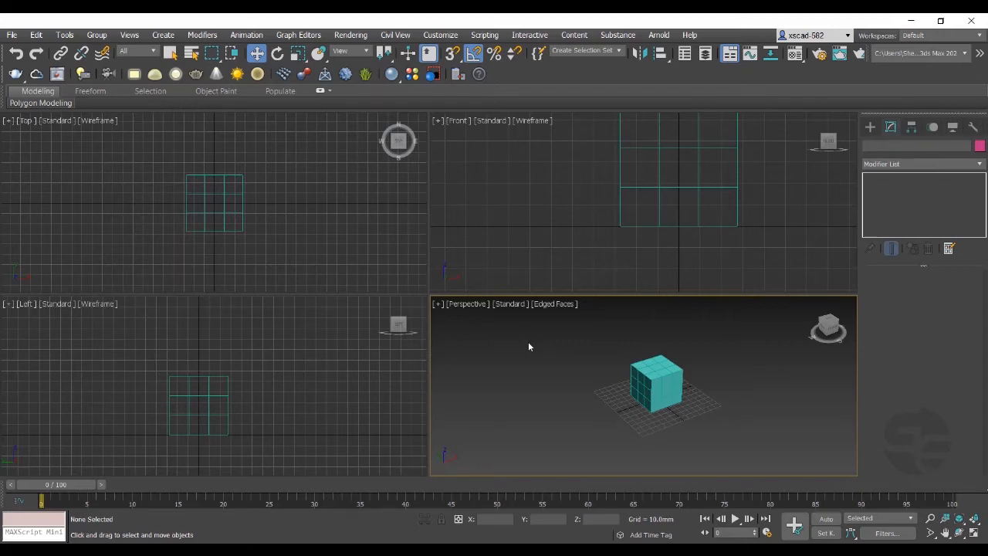
- Convert the segmented box to an Editable Poly
key("alt+w")
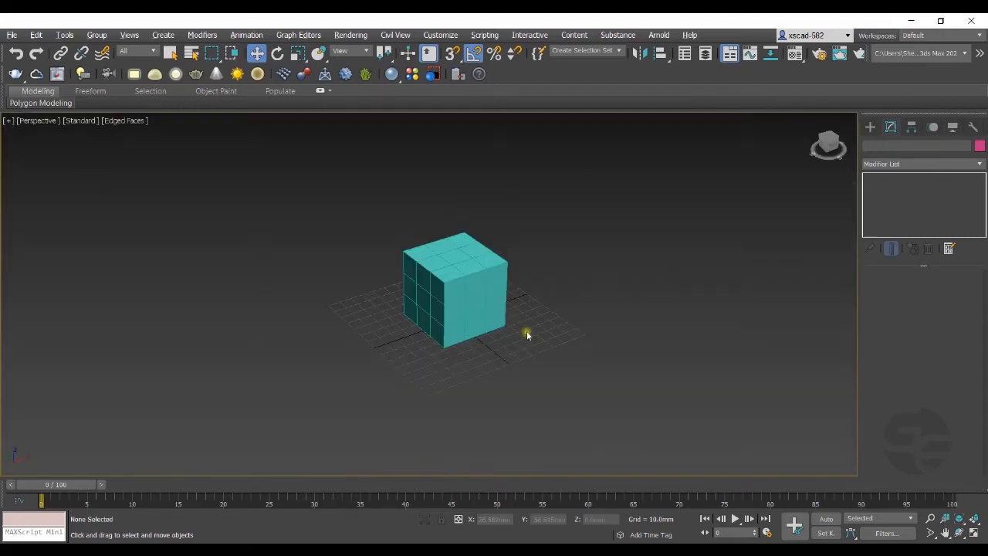
left_click(488, 294)
right_click(487, 294)
mouse_move(561, 439)
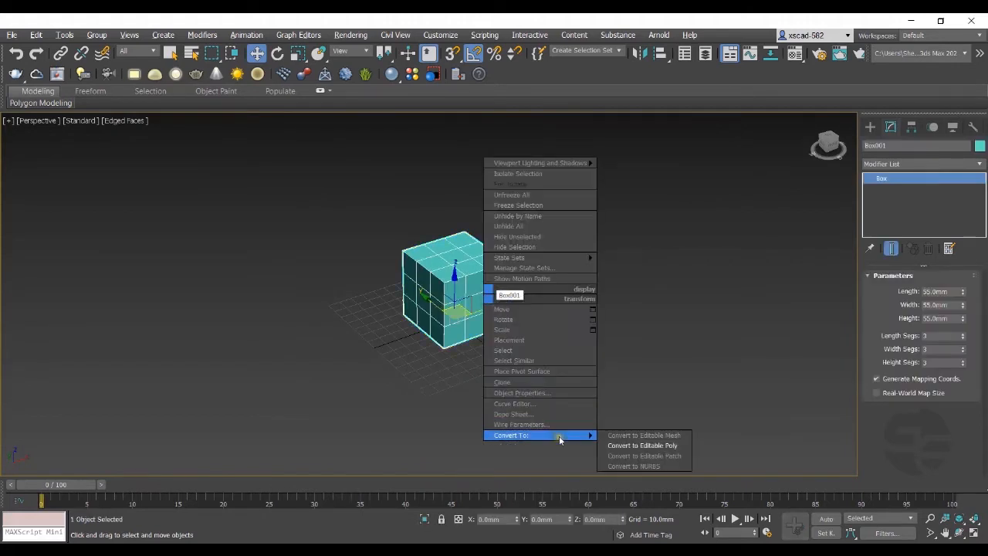
left_click(642, 446)
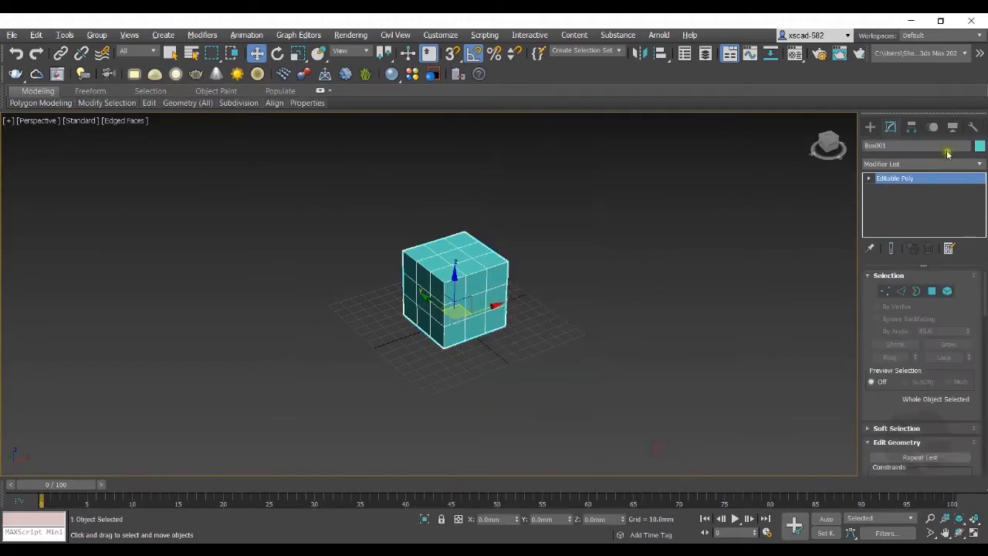
- Extrude the six polygons in the lower two rows of the box's front face outward in two segments
left_click(869, 178)
left_click(893, 222)
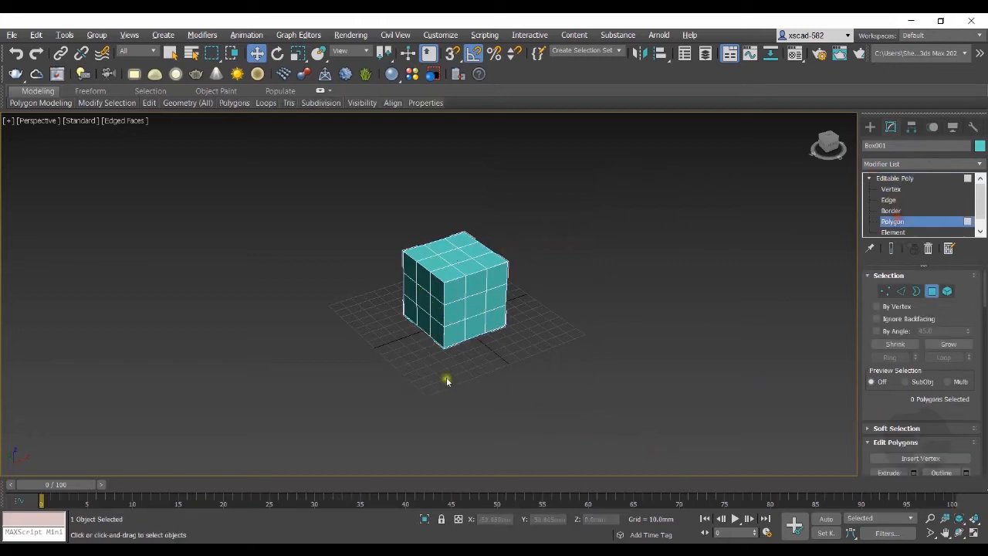
scroll(448, 316, "up", 2)
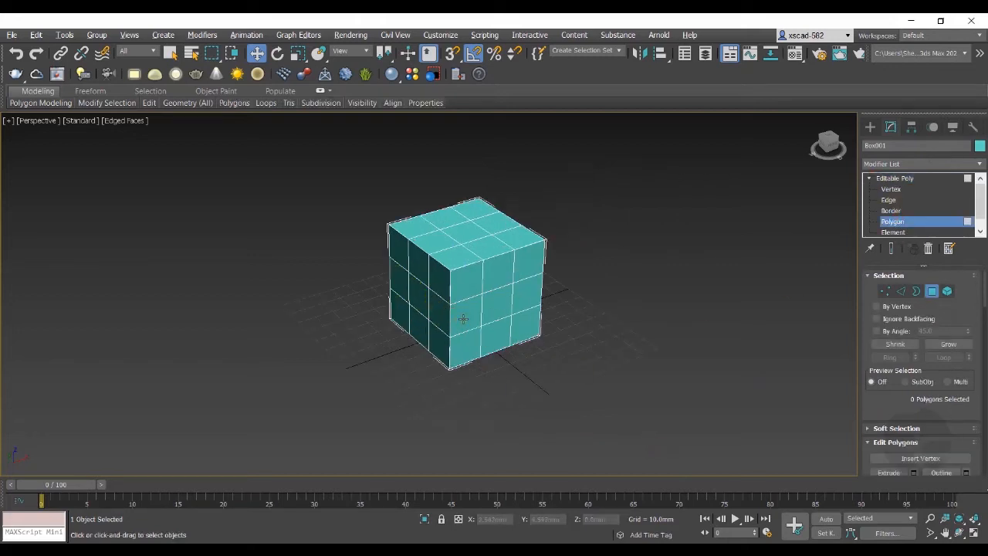
left_click(464, 319)
left_click(503, 307, "ctrl")
left_click(525, 308, "ctrl")
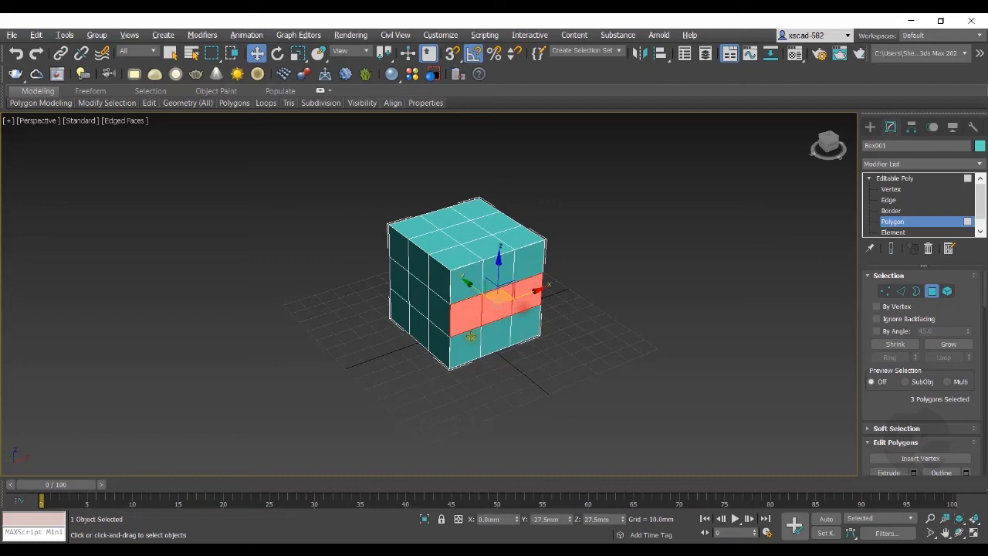
left_click(466, 340, "ctrl")
left_click(492, 340, "ctrl")
left_click(522, 328, "ctrl")
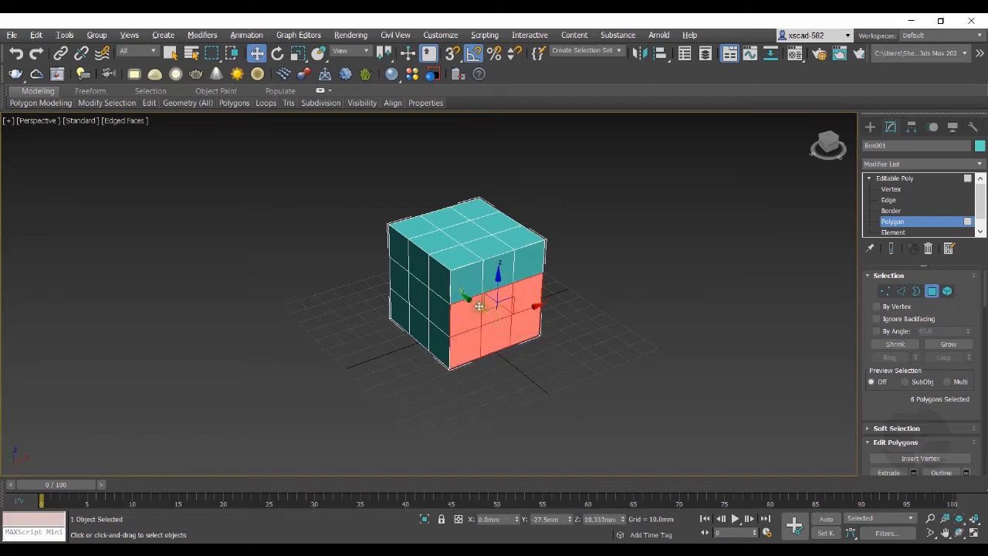
left_click_drag(479, 305, 542, 376)
left_click(656, 426)
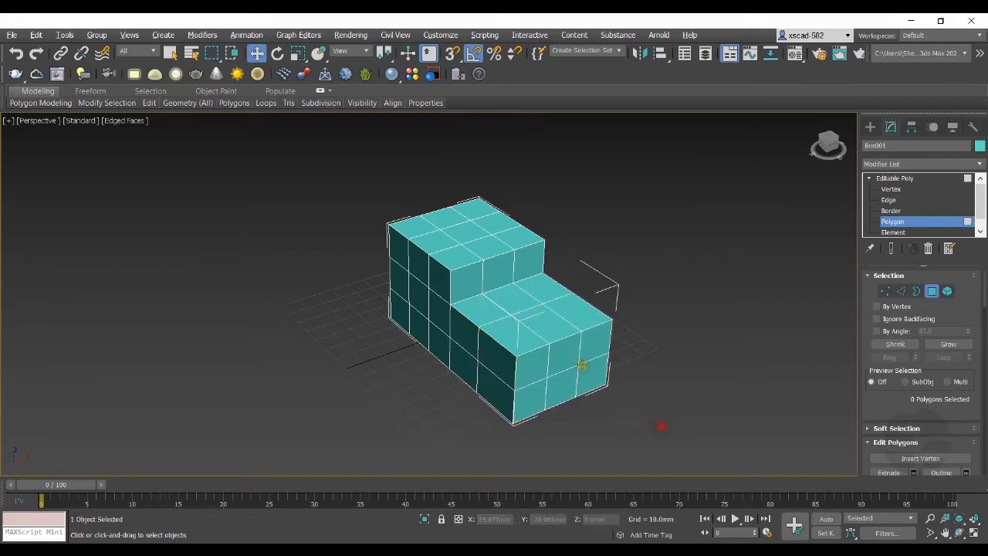
- Push the middle polygon at the outer end of the lower step's top down to about Z 23.5 mm, cutting a notch
left_click(556, 329)
left_click_drag(546, 296, 554, 363)
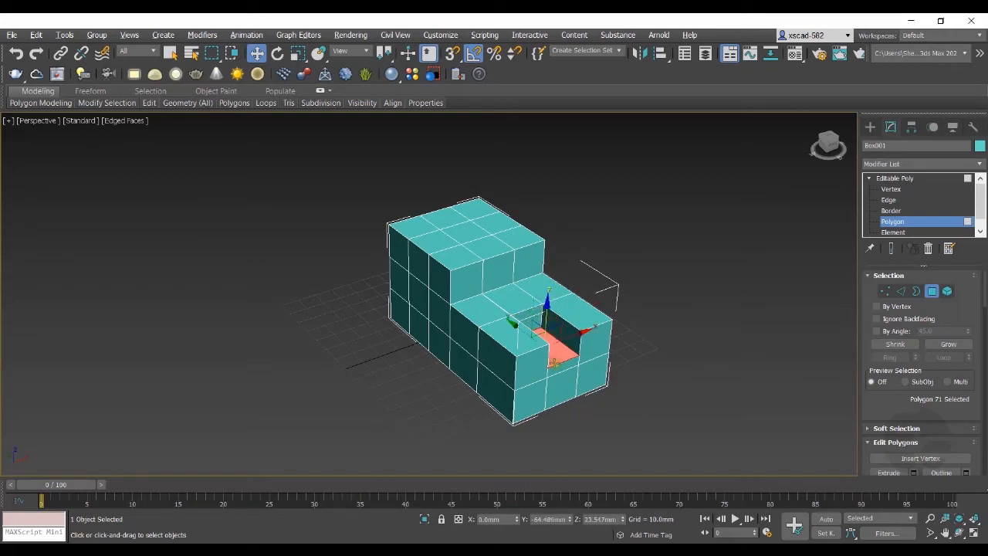
left_click(553, 420)
- Expand the central polygon of the raised block's top face until only a narrow border remains around it
middle_click_drag(477, 389, 533, 411, "alt")
scroll(432, 248, "up", 2)
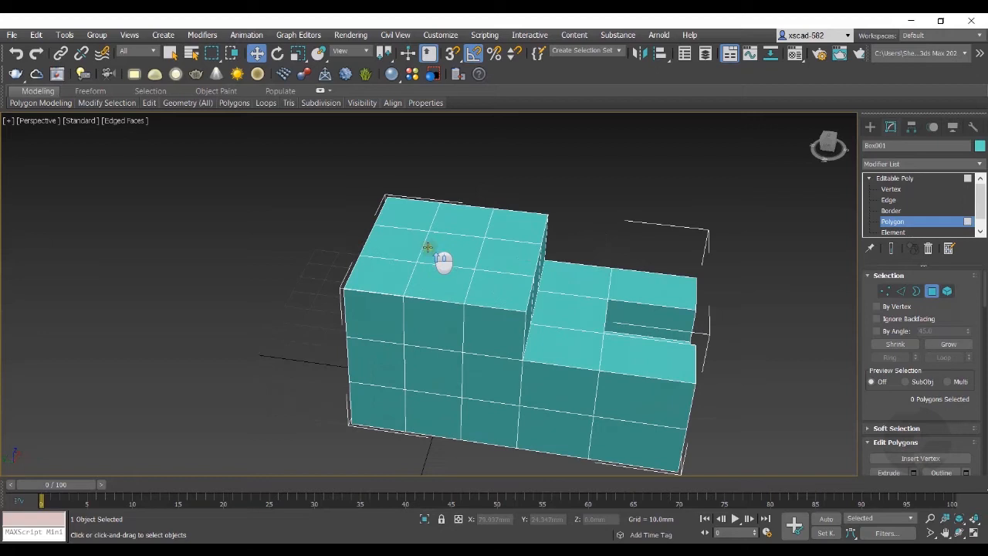
scroll(465, 261, "up", 2)
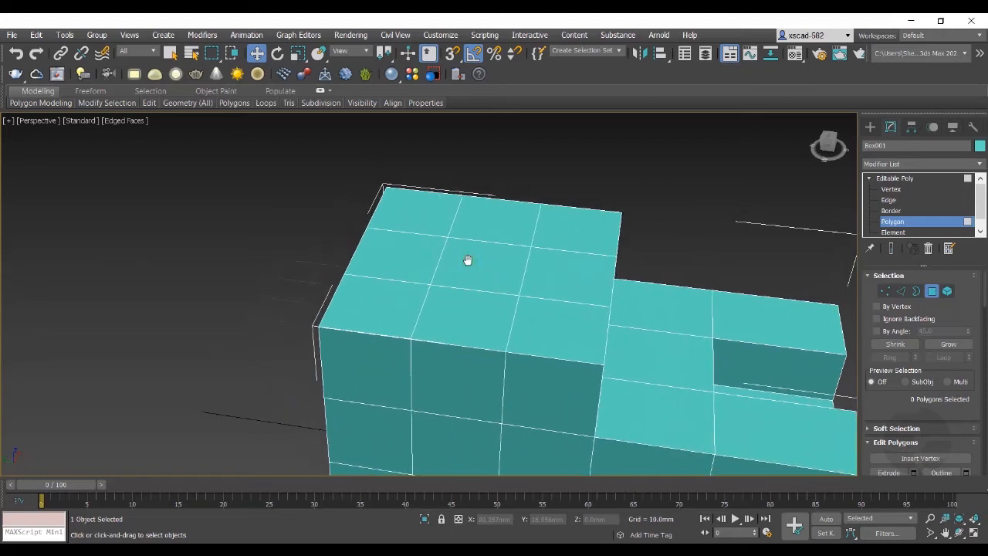
left_click(466, 260)
key("r")
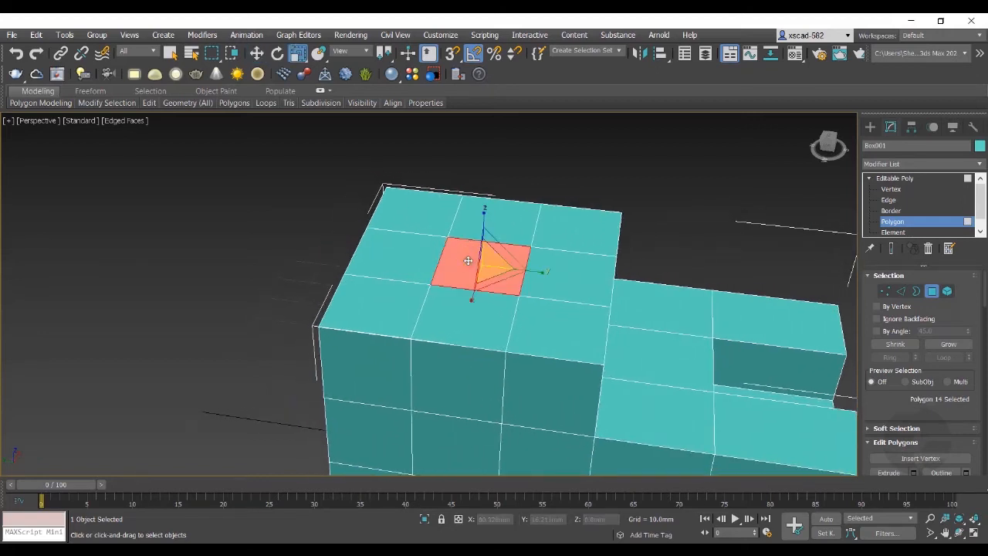
left_click_drag(495, 264, 503, 203)
left_click(543, 146)
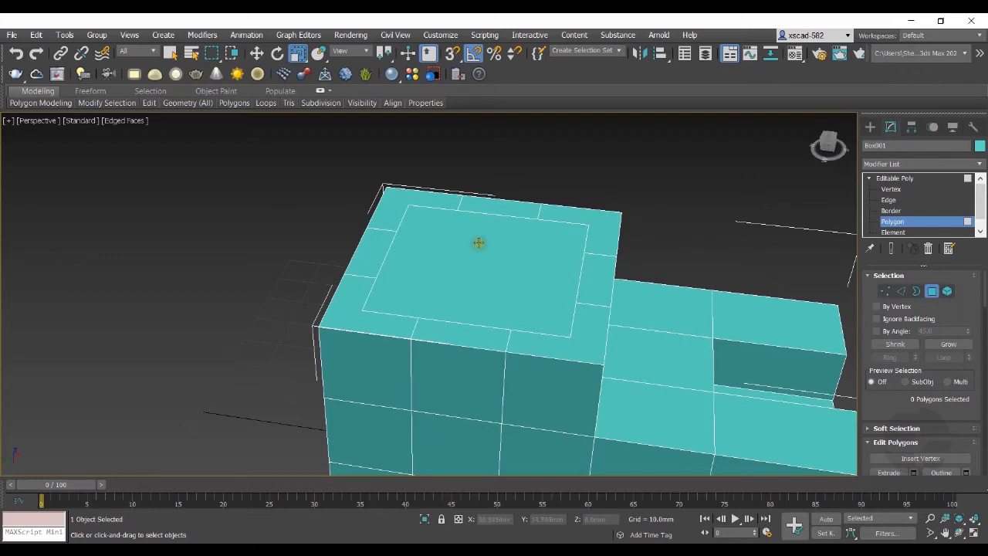
- Select the loop of side polygons around the raised block's upper row, check it from another side, and clear the selection
middle_click_drag(498, 305, 560, 278, "alt")
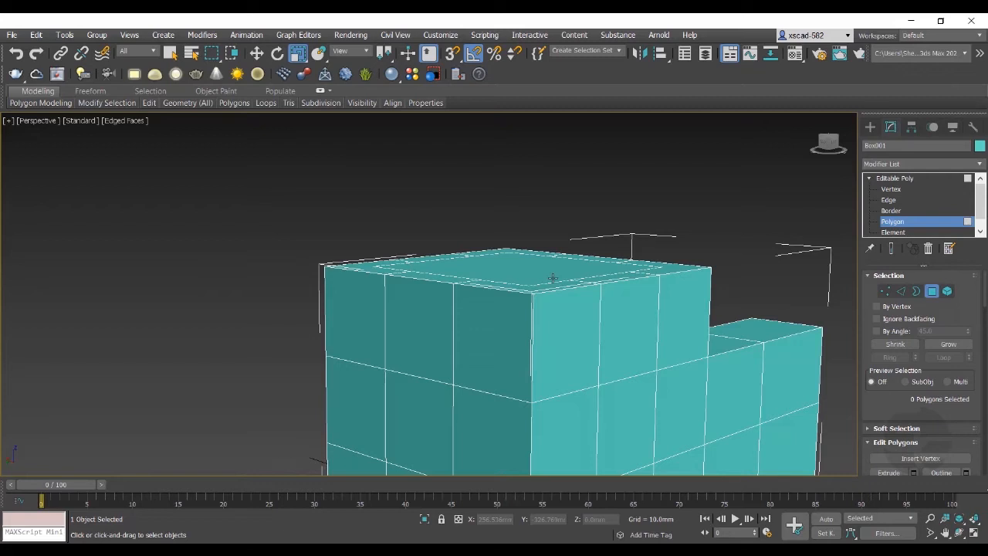
middle_click_drag(528, 358, 439, 285)
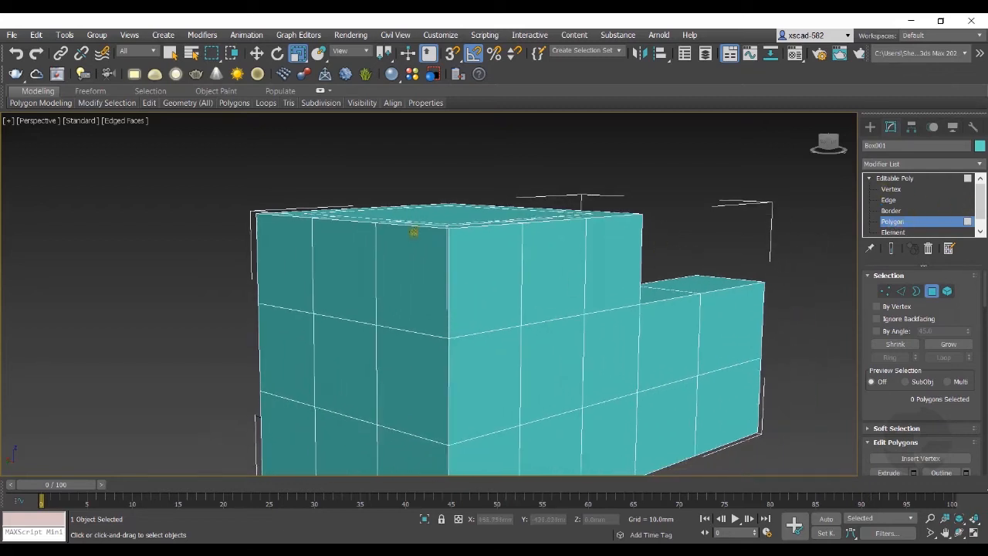
left_click(495, 271)
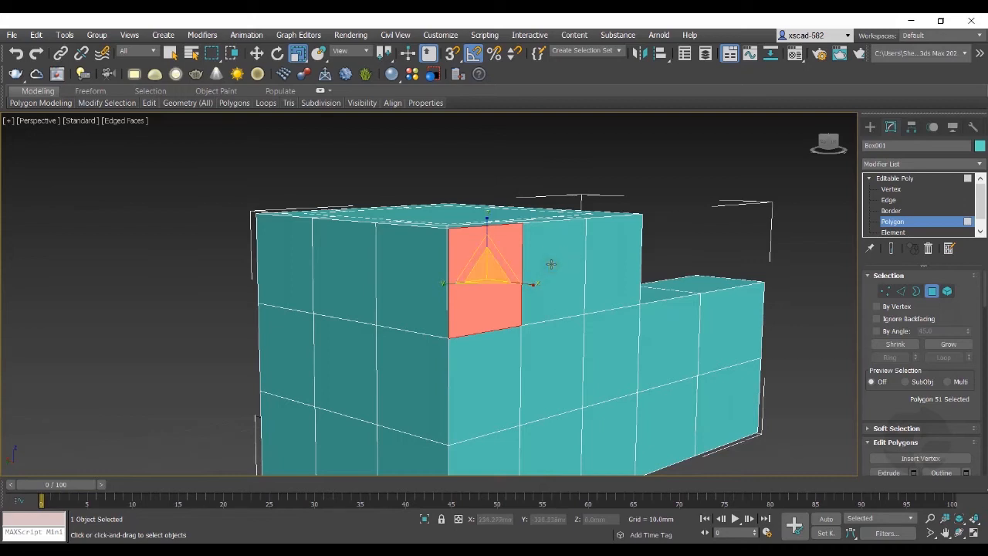
left_click(551, 264, "shift")
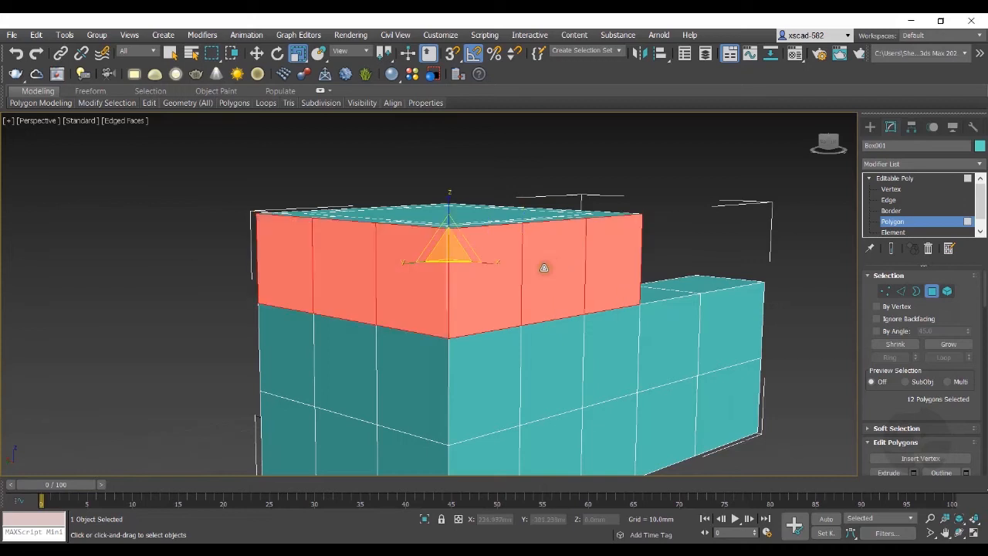
middle_click_drag(486, 268, 552, 278, "alt")
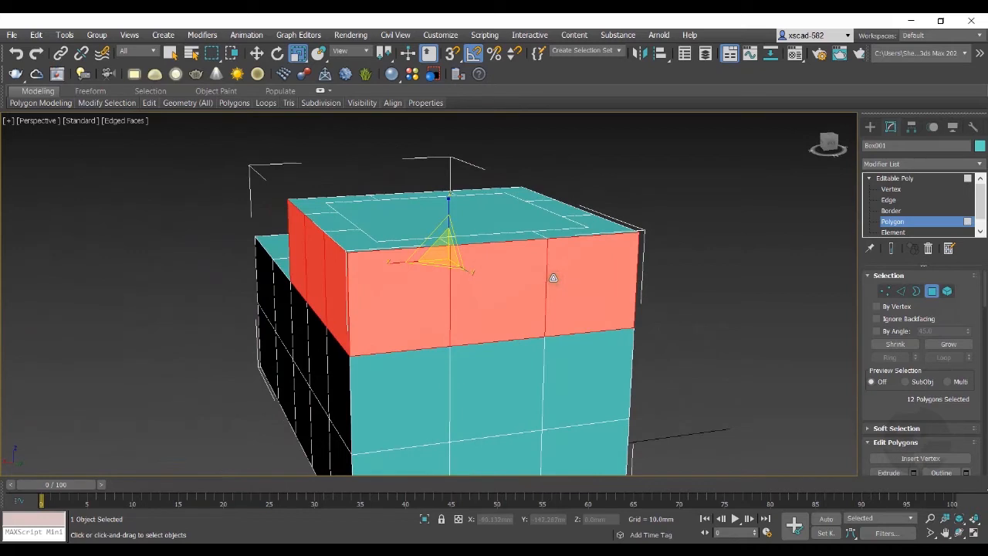
left_click(781, 326)
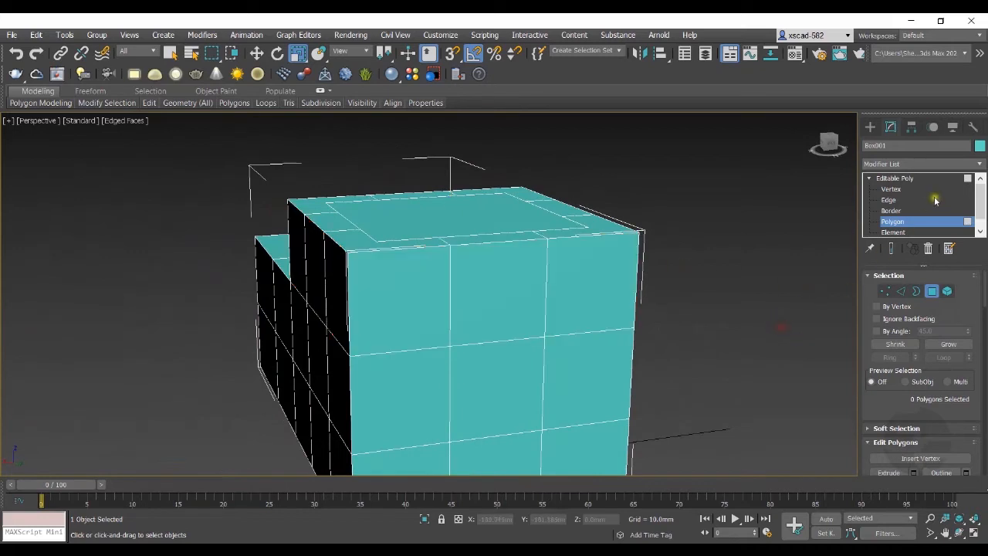
- Select the ring of vertical edges around the raised block's upper row in Edge mode, check it from another side, and clear the selection
left_click(889, 200)
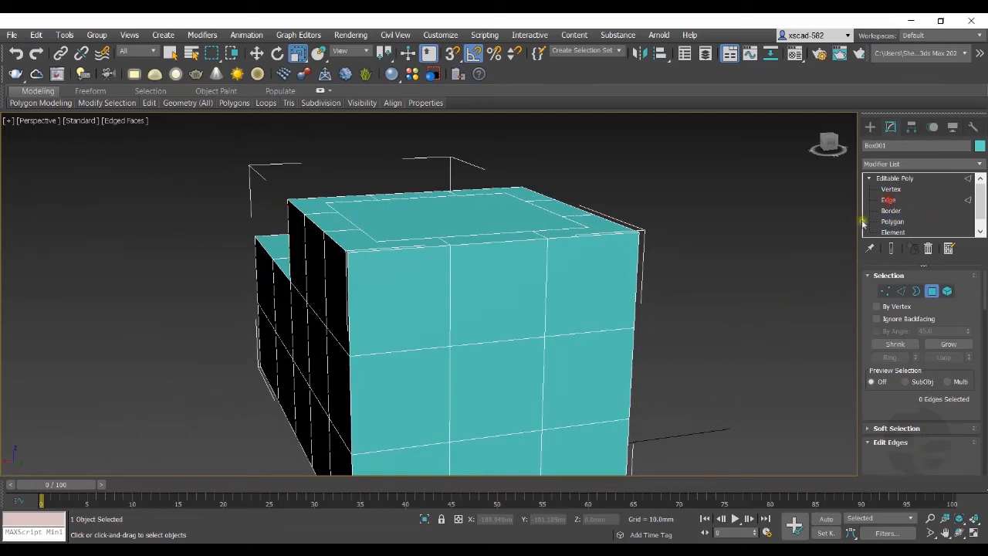
left_click(545, 322)
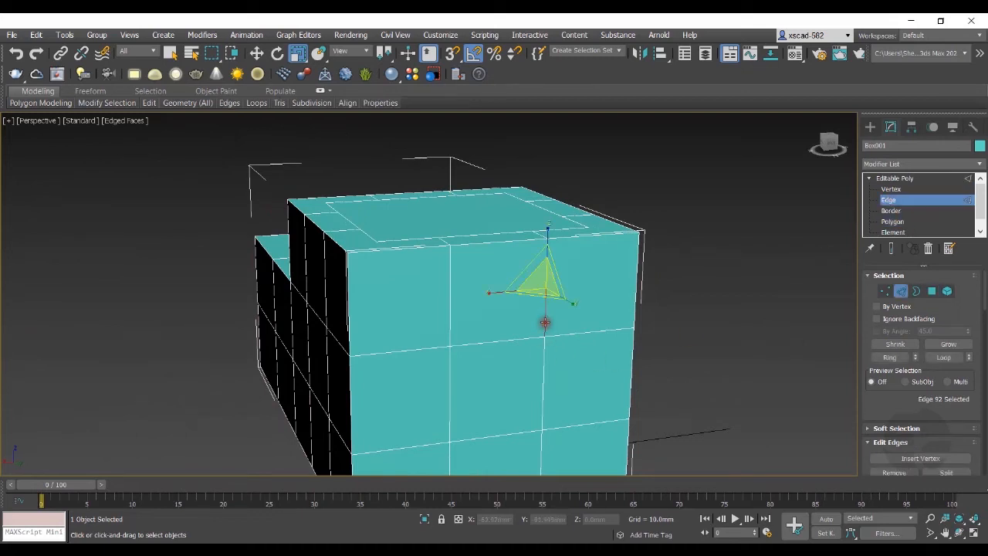
double_click(451, 328)
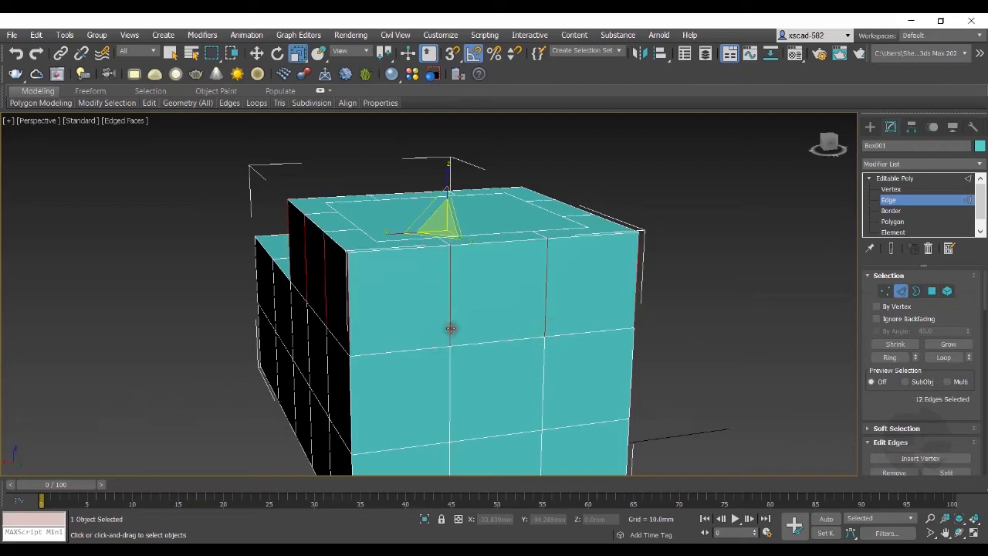
middle_click_drag(389, 331, 430, 315, "alt")
left_click(702, 187)
- Leave edge editing and delete the whole stepped box from the scene
middle_click_drag(664, 360, 648, 323, "alt")
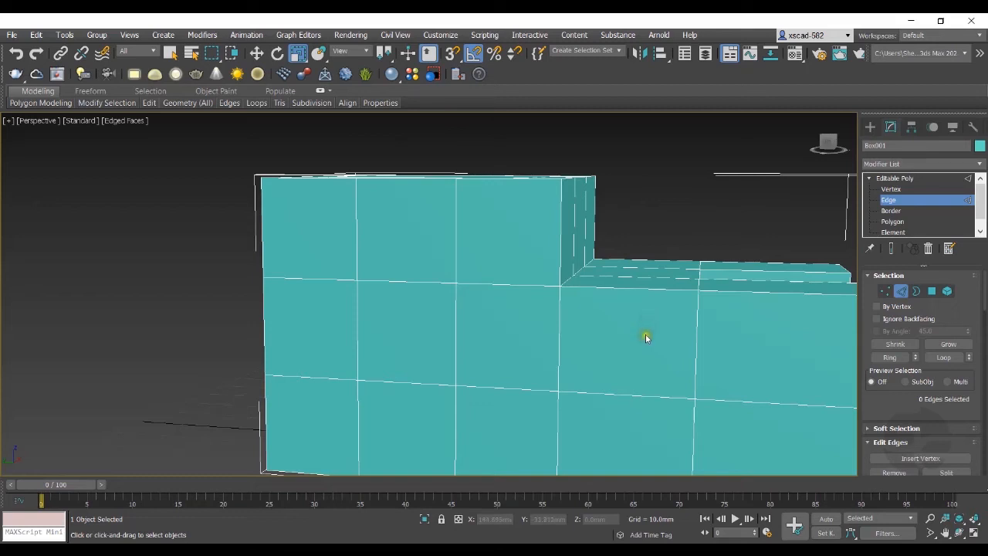
scroll(647, 338, "down", 3)
middle_click_drag(662, 358, 644, 360, "alt")
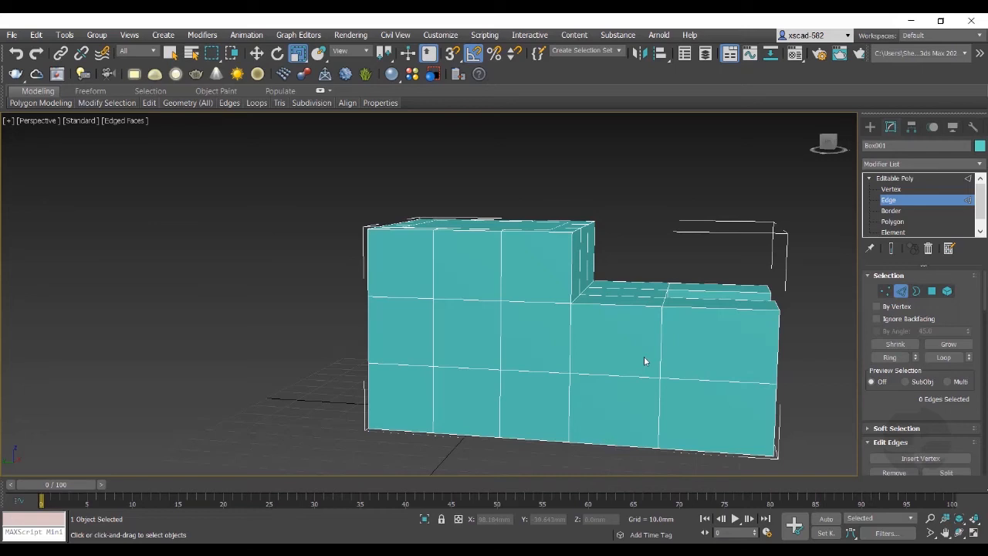
key("Delete")
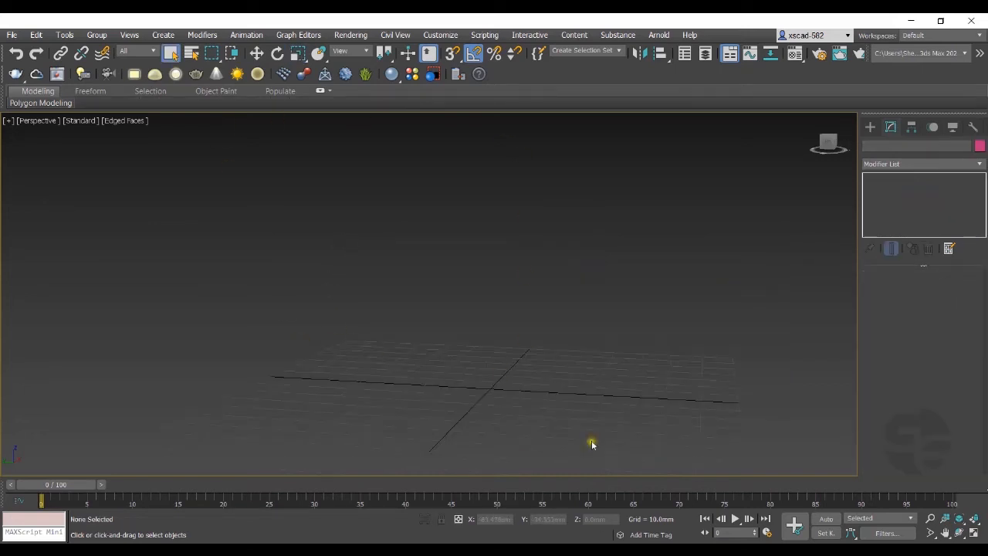
- Import the SketchUp file "00-Vray WB Exterior Night With Material" with the preset import settings and clear the selection
left_click(11, 35)
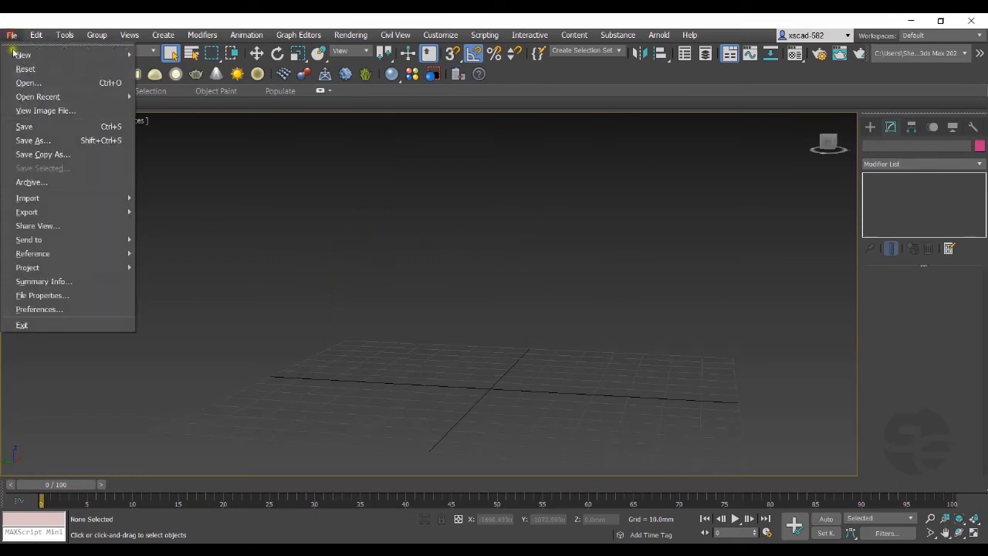
mouse_move(36, 34)
mouse_move(59, 198)
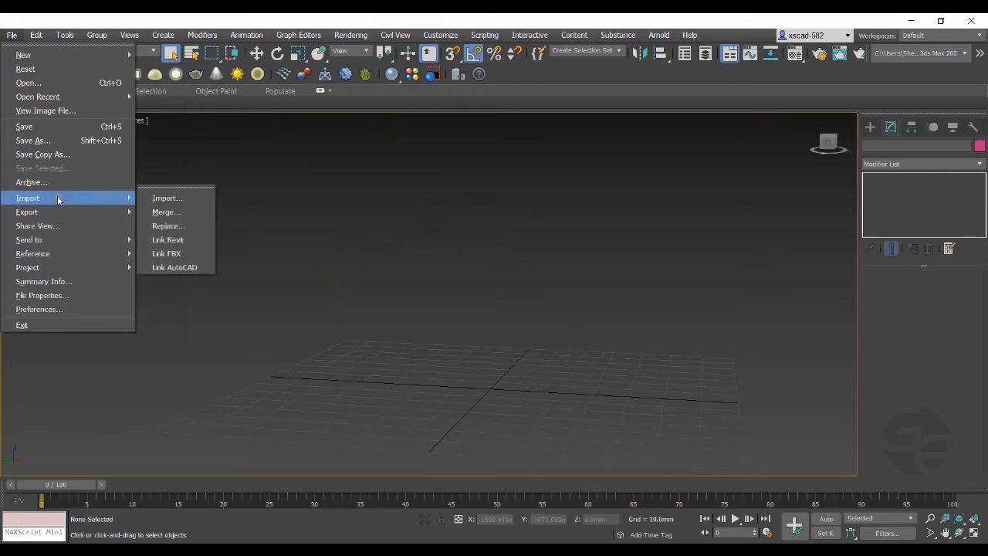
left_click(176, 198)
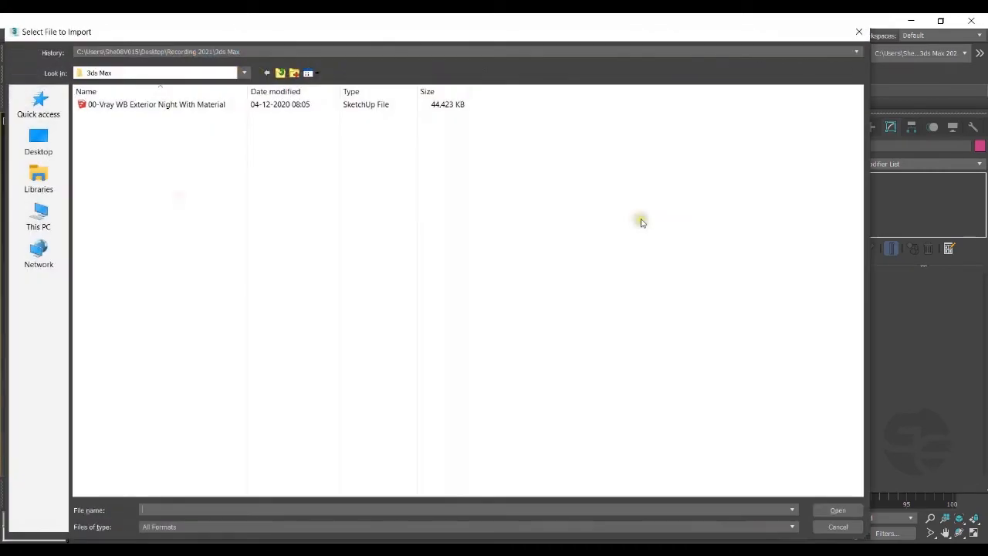
left_click(220, 106)
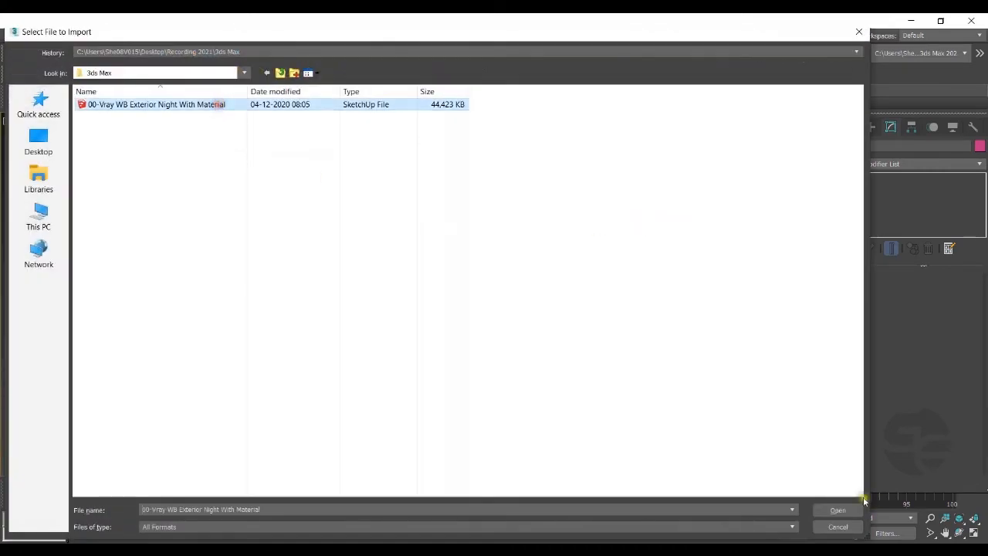
left_click(838, 510)
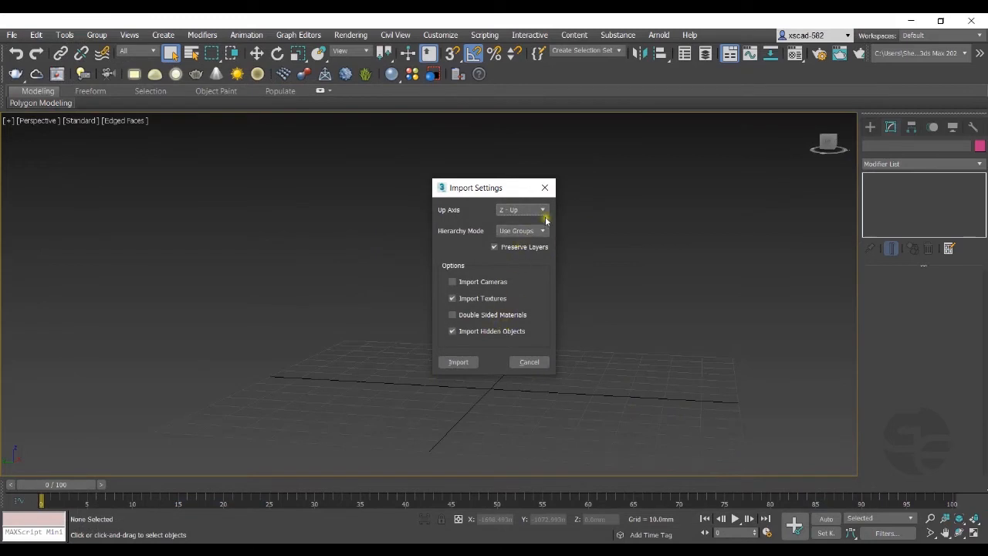
left_click(462, 361)
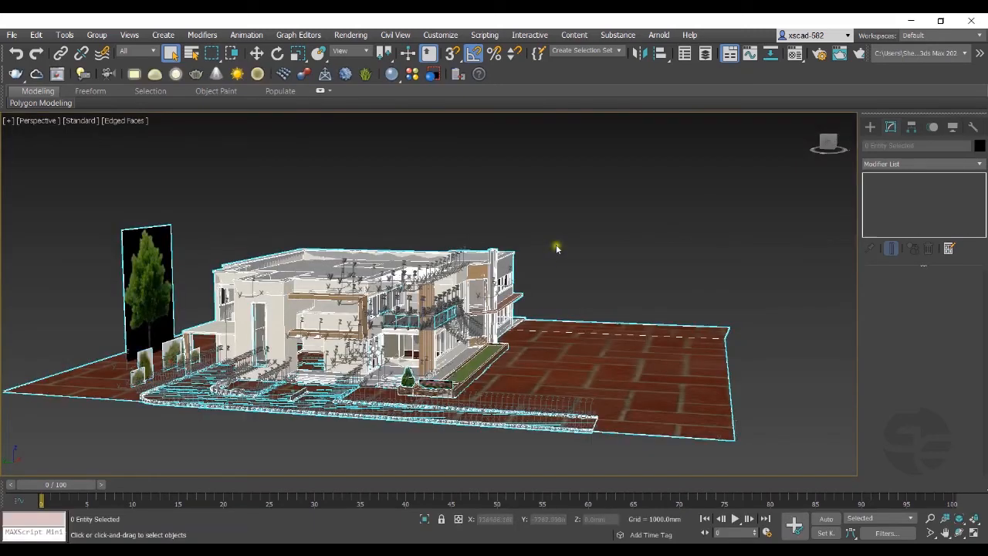
left_click(590, 214)
- Unhide all hidden objects of the imported building model
middle_click_drag(371, 379, 241, 284, "alt")
scroll(241, 285, "up", 5)
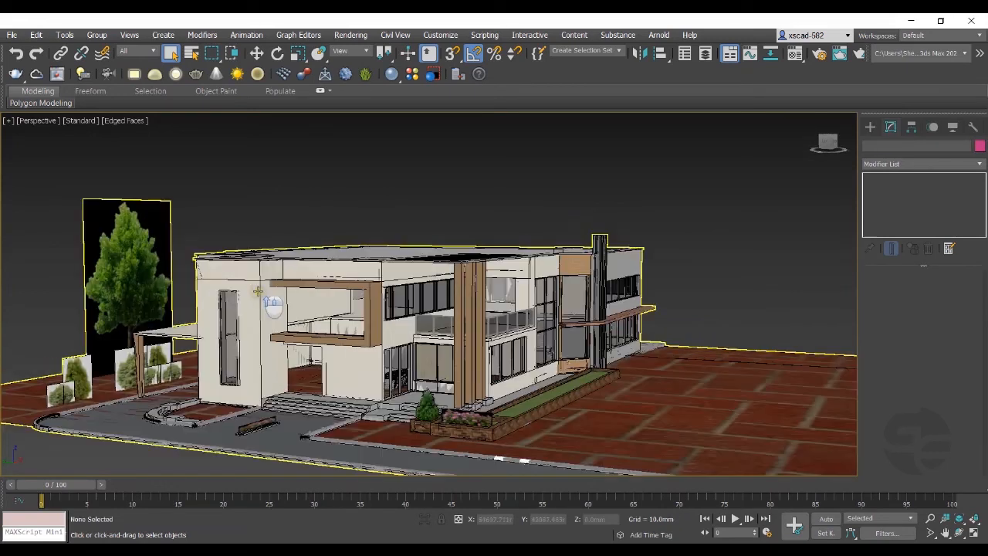
middle_click_drag(332, 381, 391, 335, "alt")
scroll(444, 312, "down", 5)
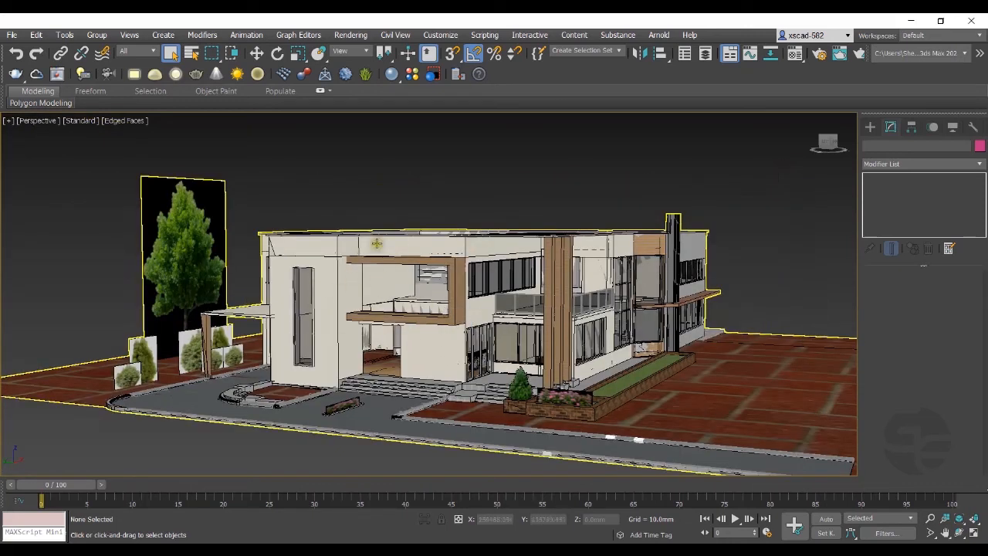
right_click(369, 153)
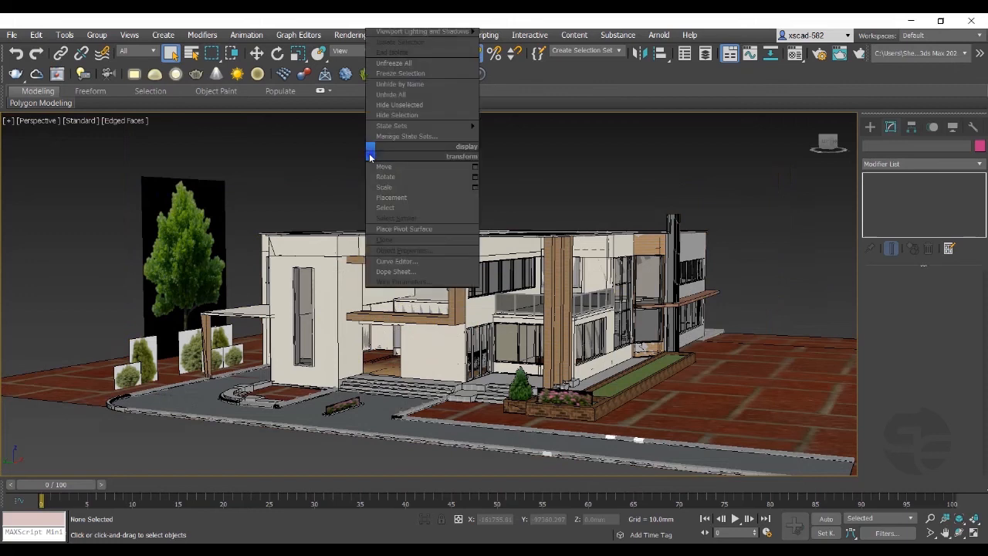
left_click(391, 95)
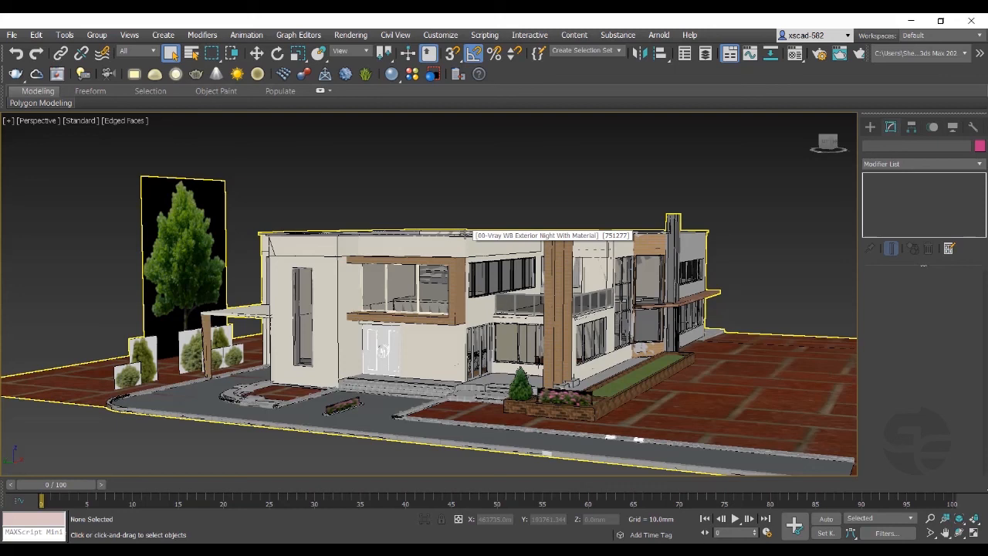
- Examine the imported model's layers in the Layer Explorer and close it
left_click(65, 35)
left_click(84, 68)
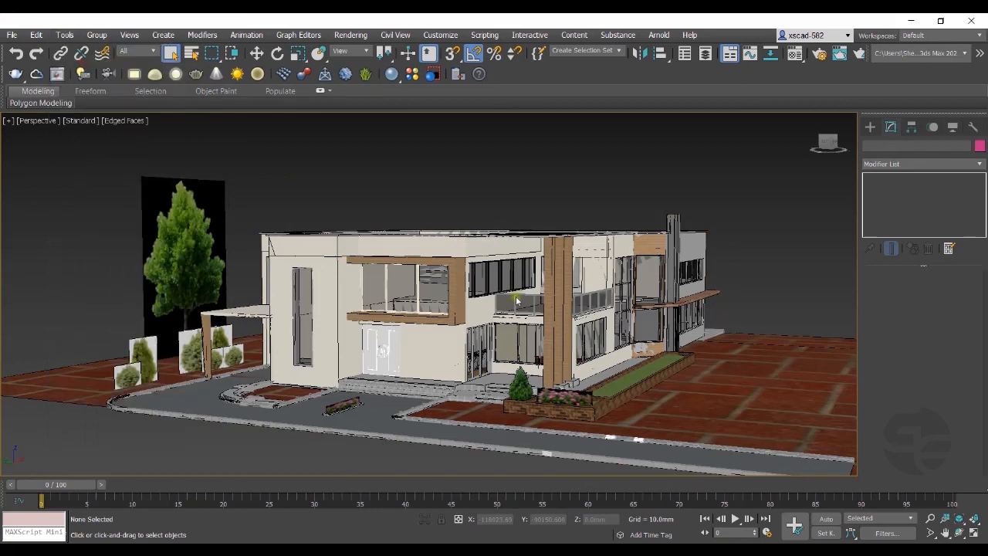
mouse_move(114, 115)
left_mouse_down()
mouse_move(137, 117)
mouse_move(129, 119)
left_mouse_up()
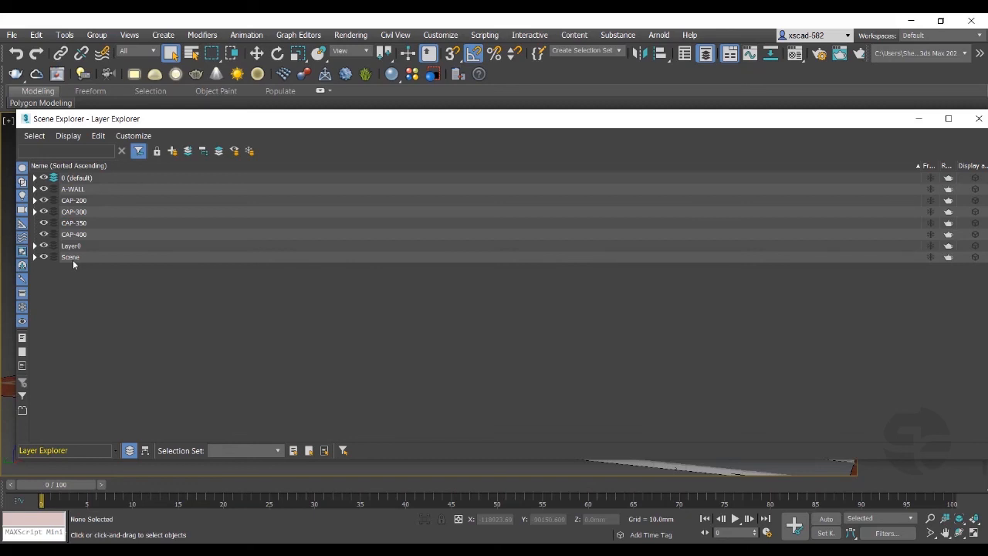
left_click(982, 122)
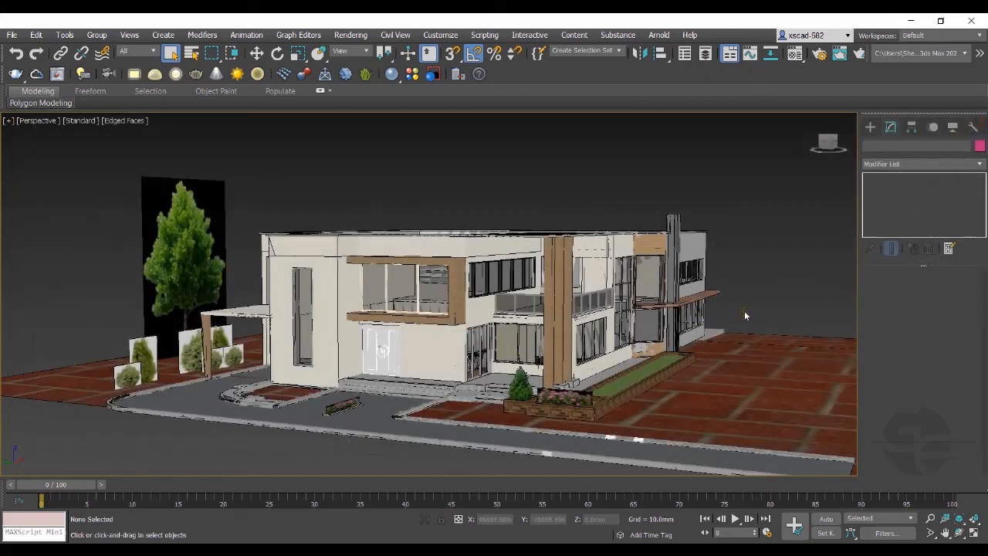